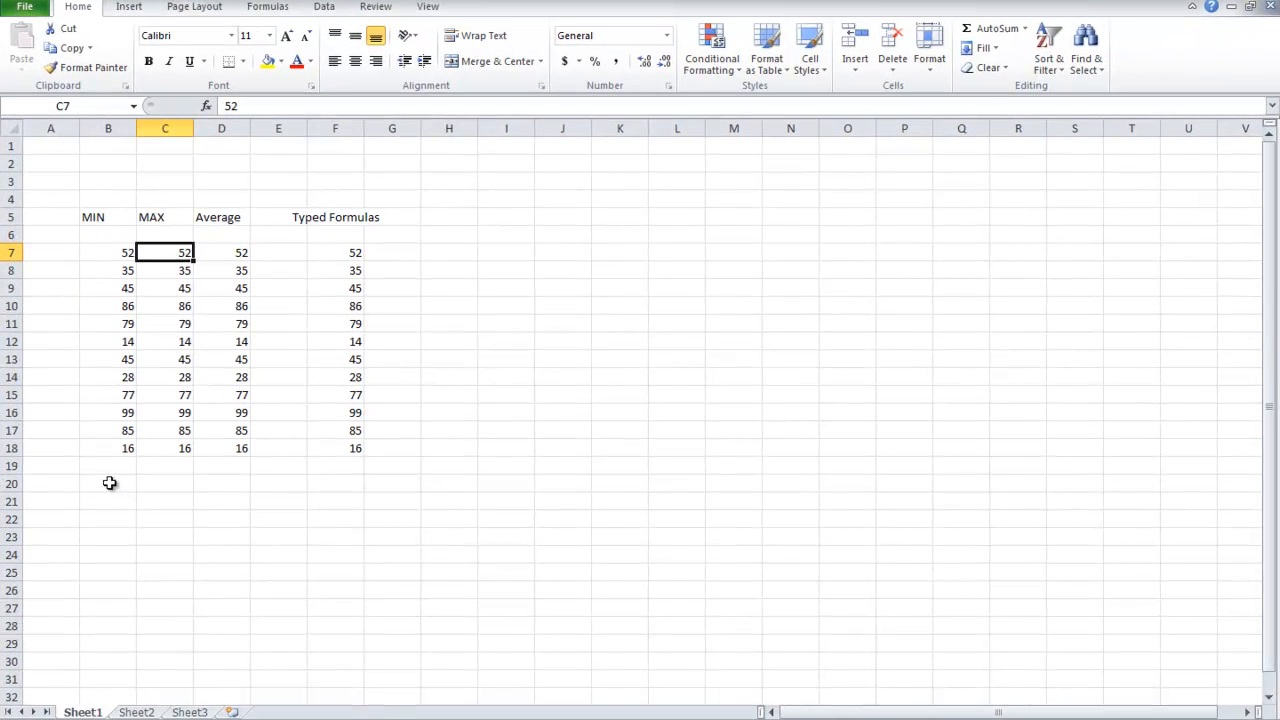
Insert a MIN function in cell B20 covering the range B7:B18.
left_click(109, 483)
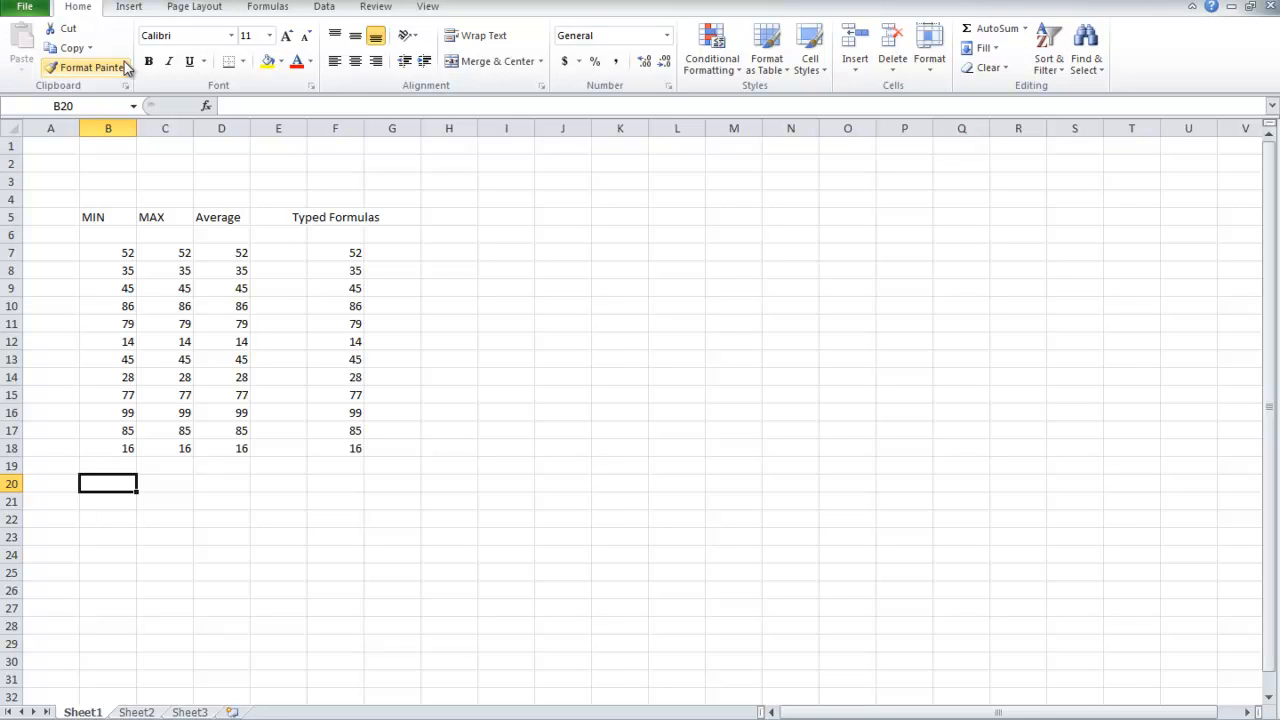
left_click(1025, 30)
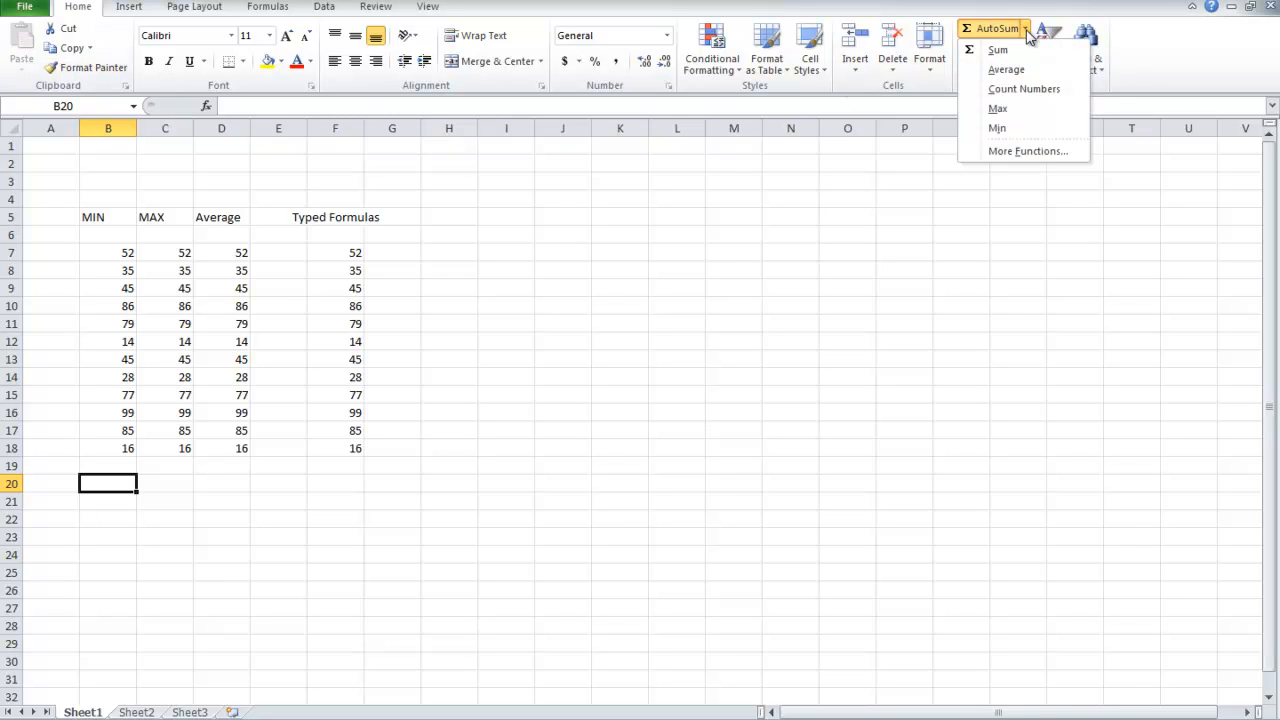
left_click(998, 128)
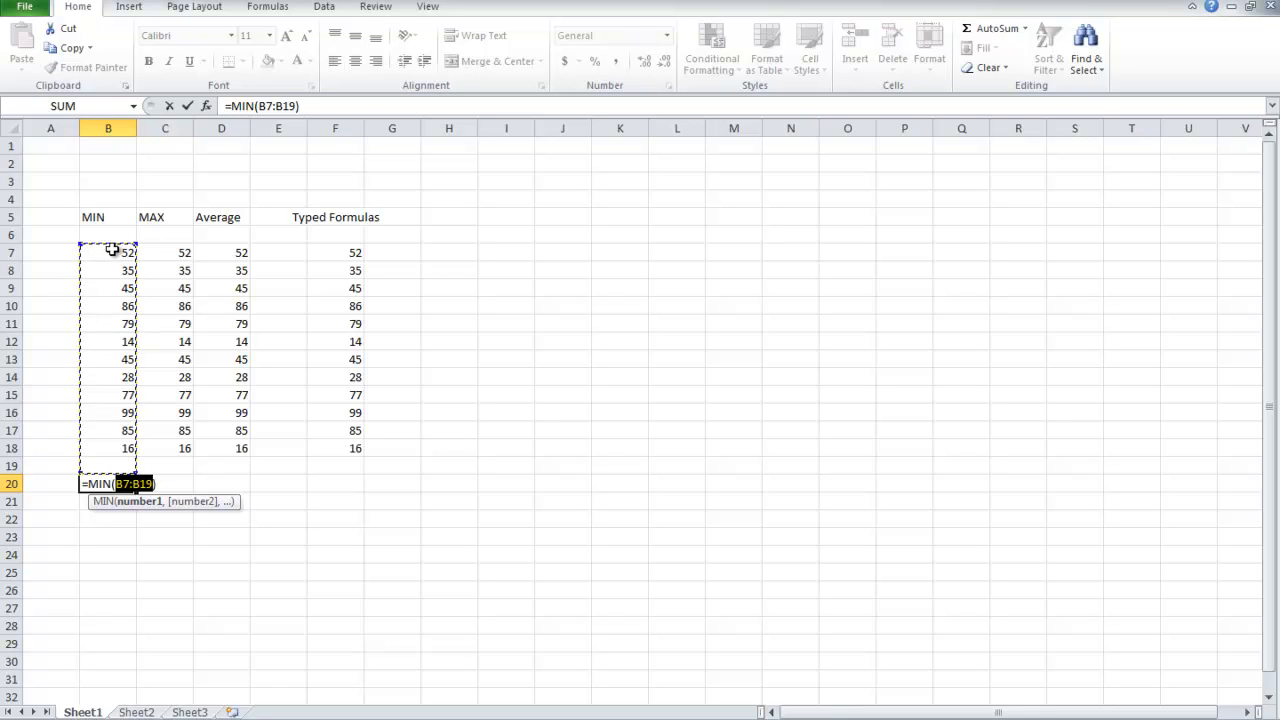
left_click_drag(113, 249, 103, 450)
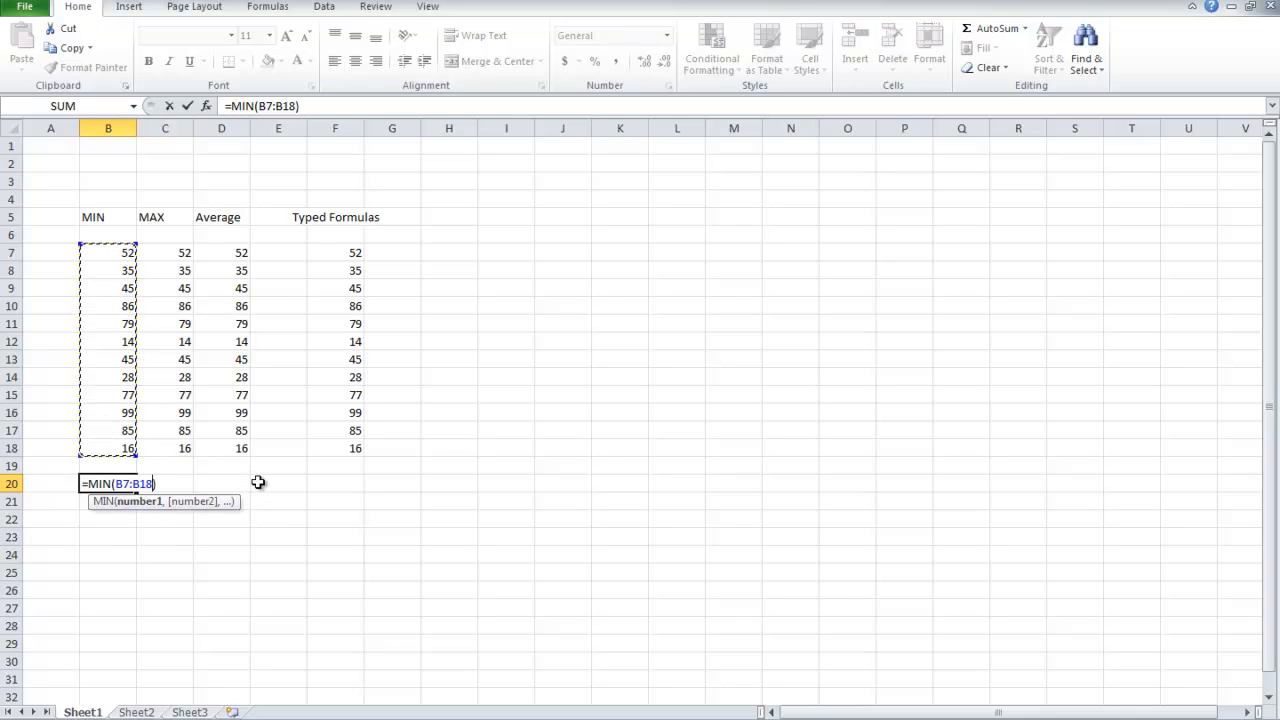
key("Return")
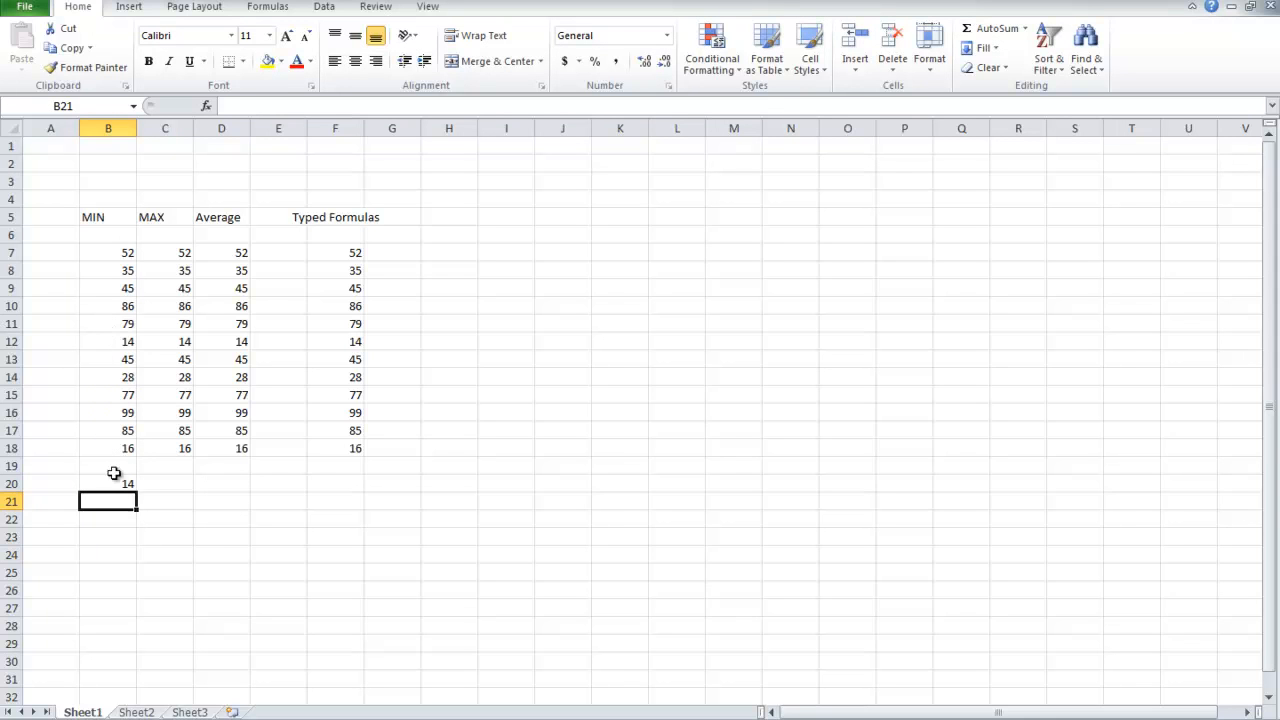
Insert a MAX function in cell K7 that covers the MAX column's range C7:C18.
left_click(149, 217)
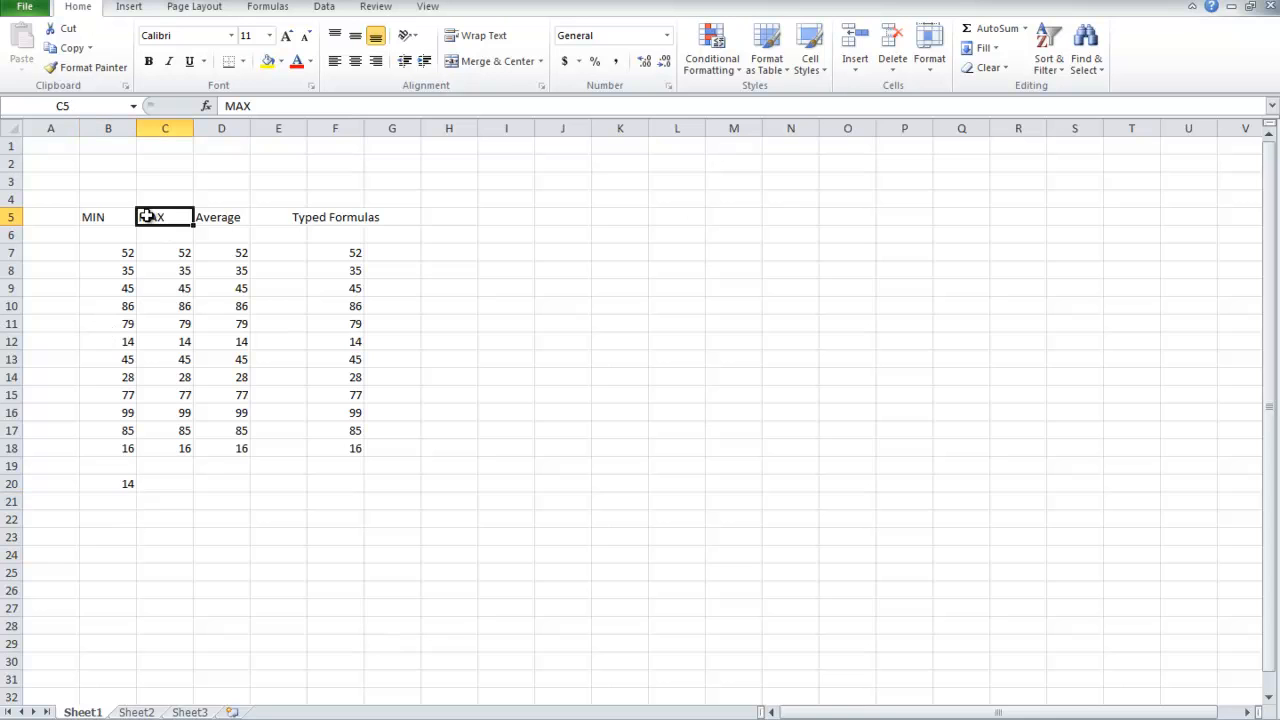
left_click(184, 504)
left_click(605, 252)
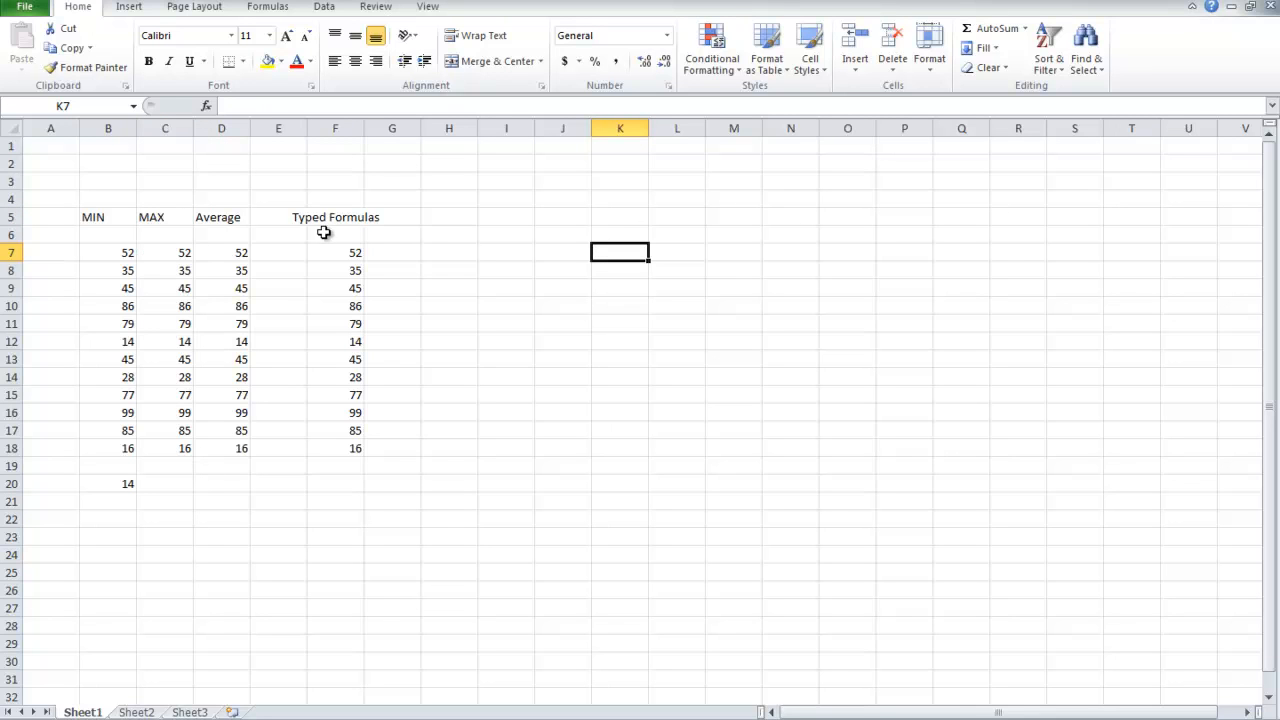
left_click(1025, 30)
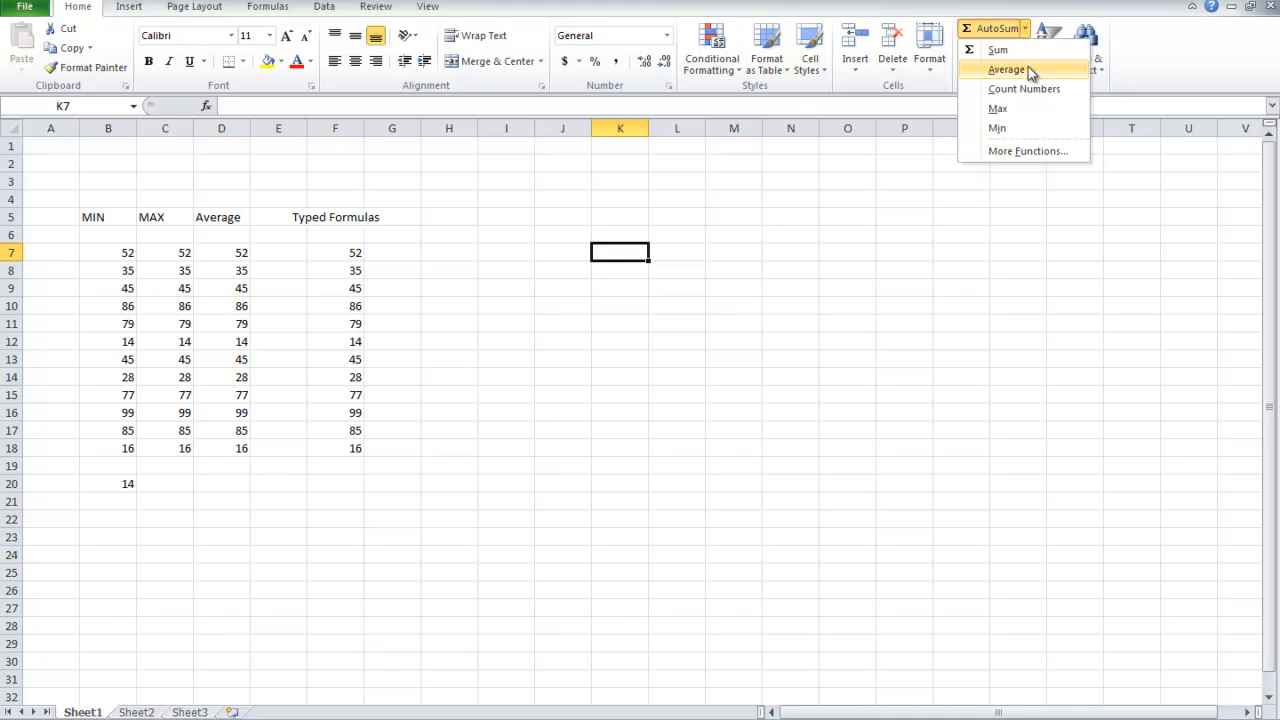
left_click(1000, 109)
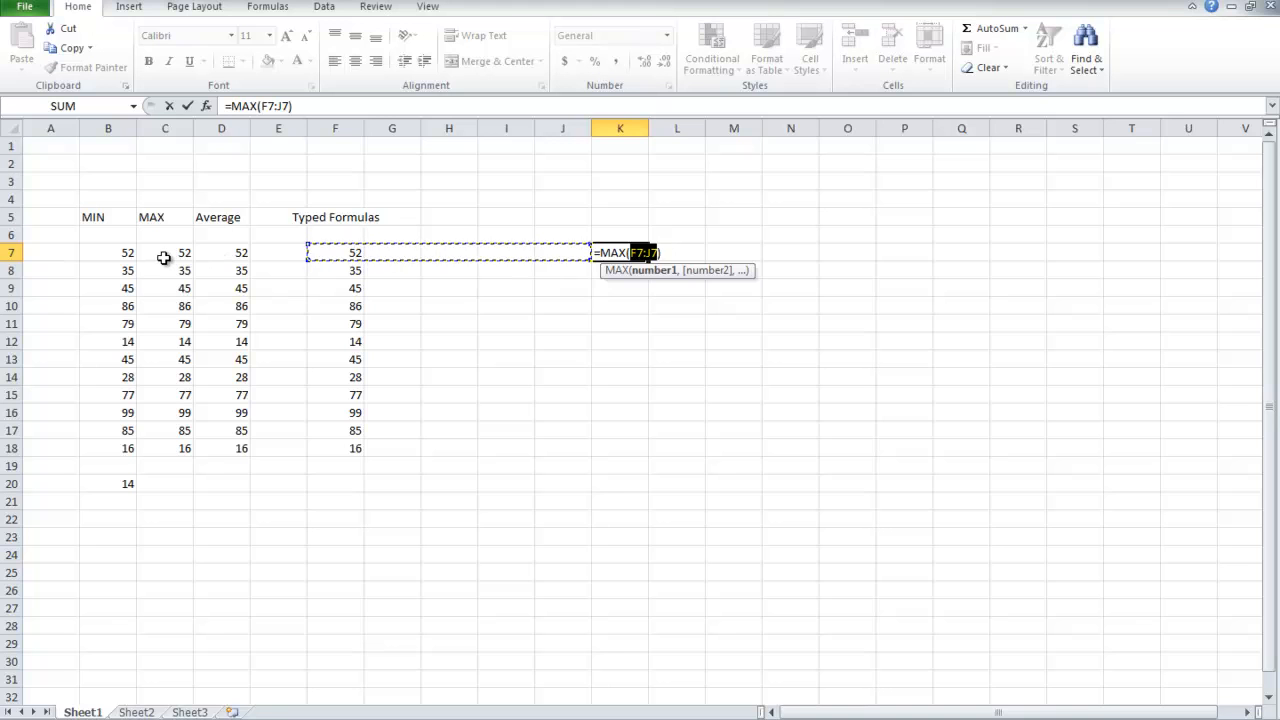
left_click_drag(165, 254, 180, 450)
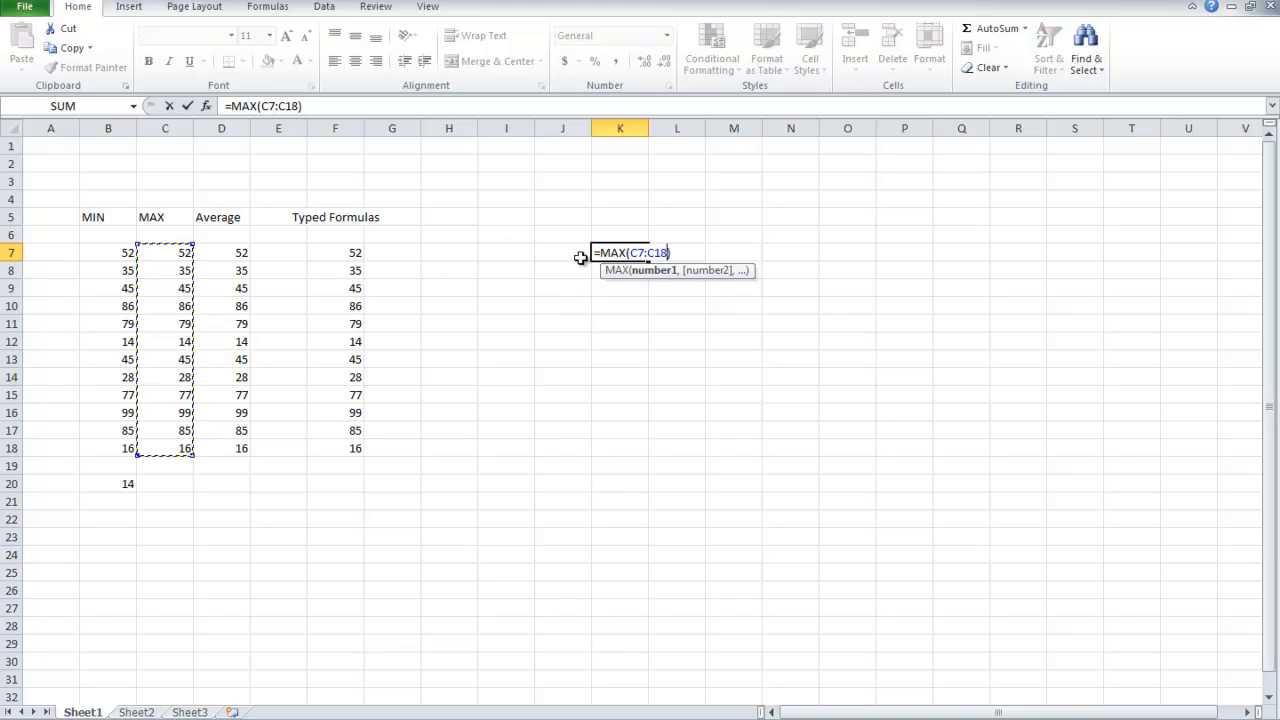
key("Return")
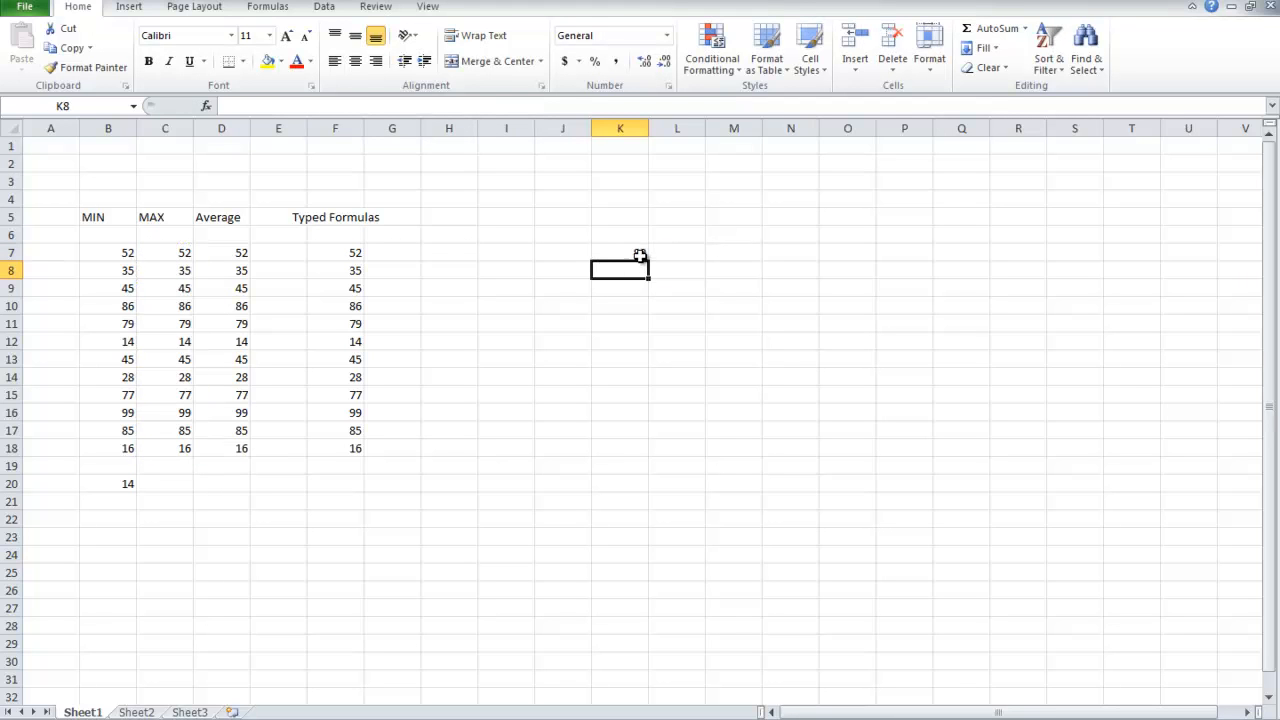
left_click_drag(631, 249, 626, 266)
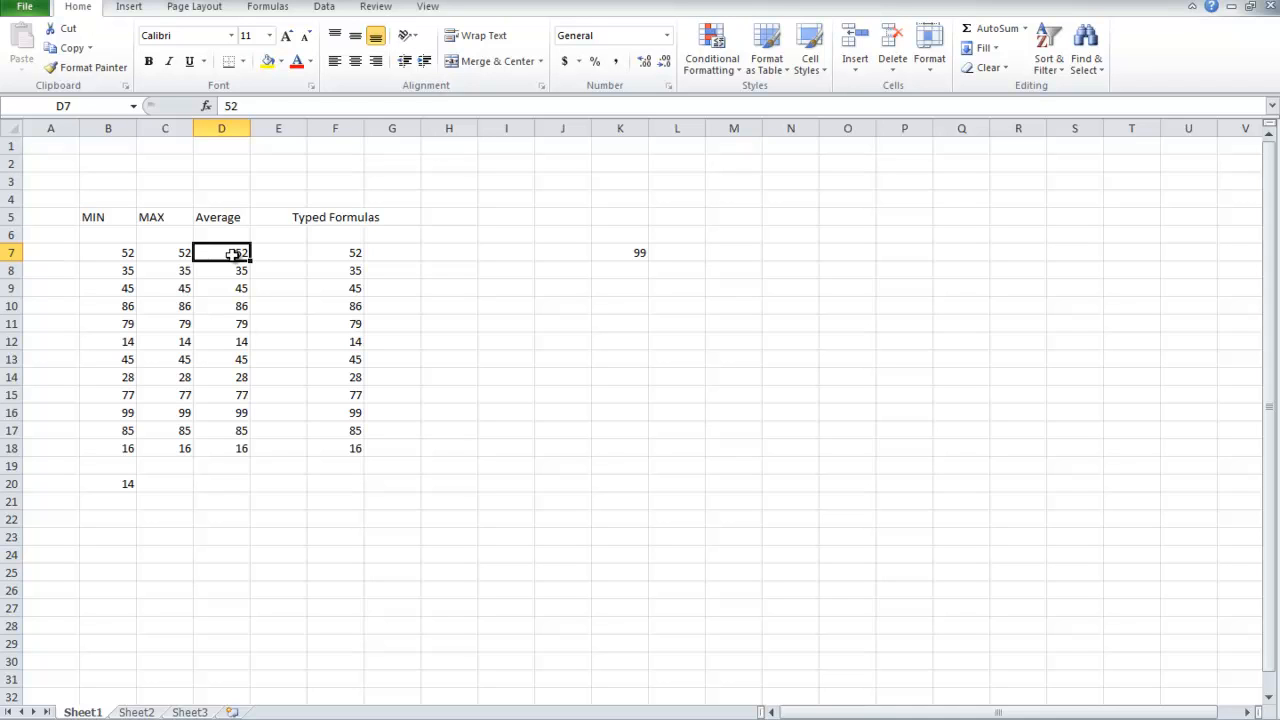
Average the values in D7:D18 with AutoSum, placing the result directly below them in D19.
key("ctrl+shift+Down")
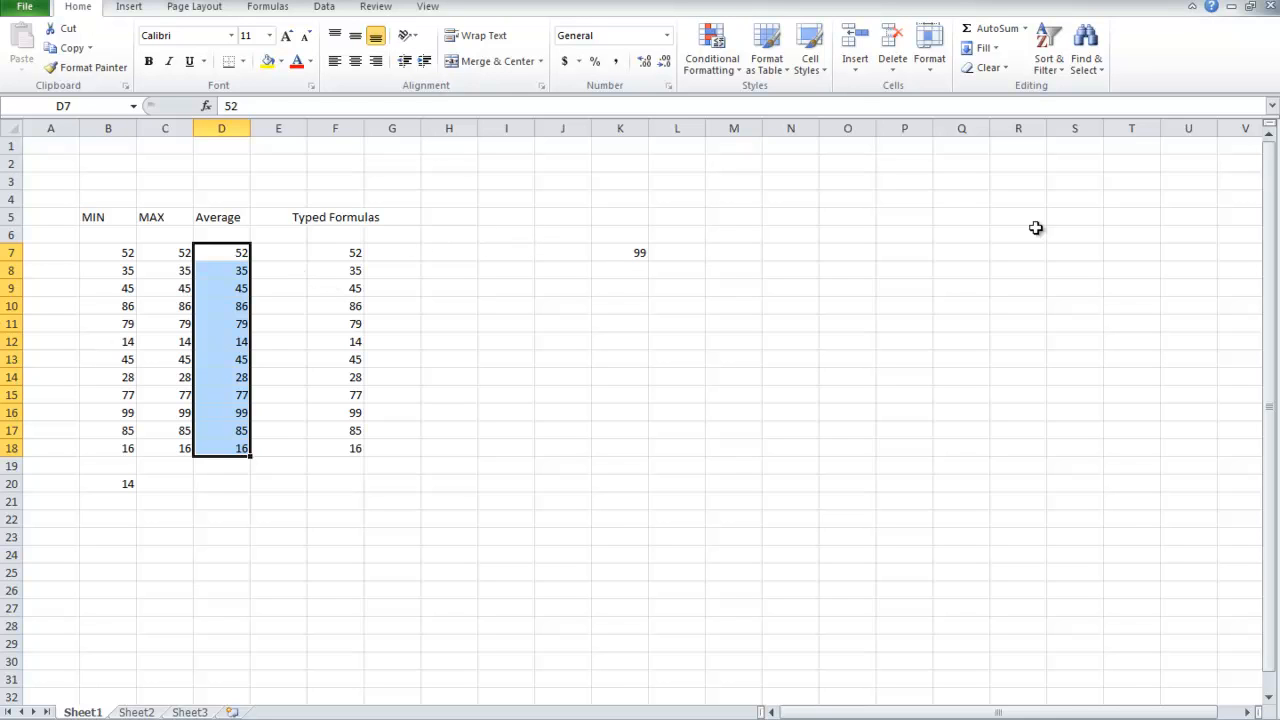
left_click(1025, 29)
left_click(1014, 72)
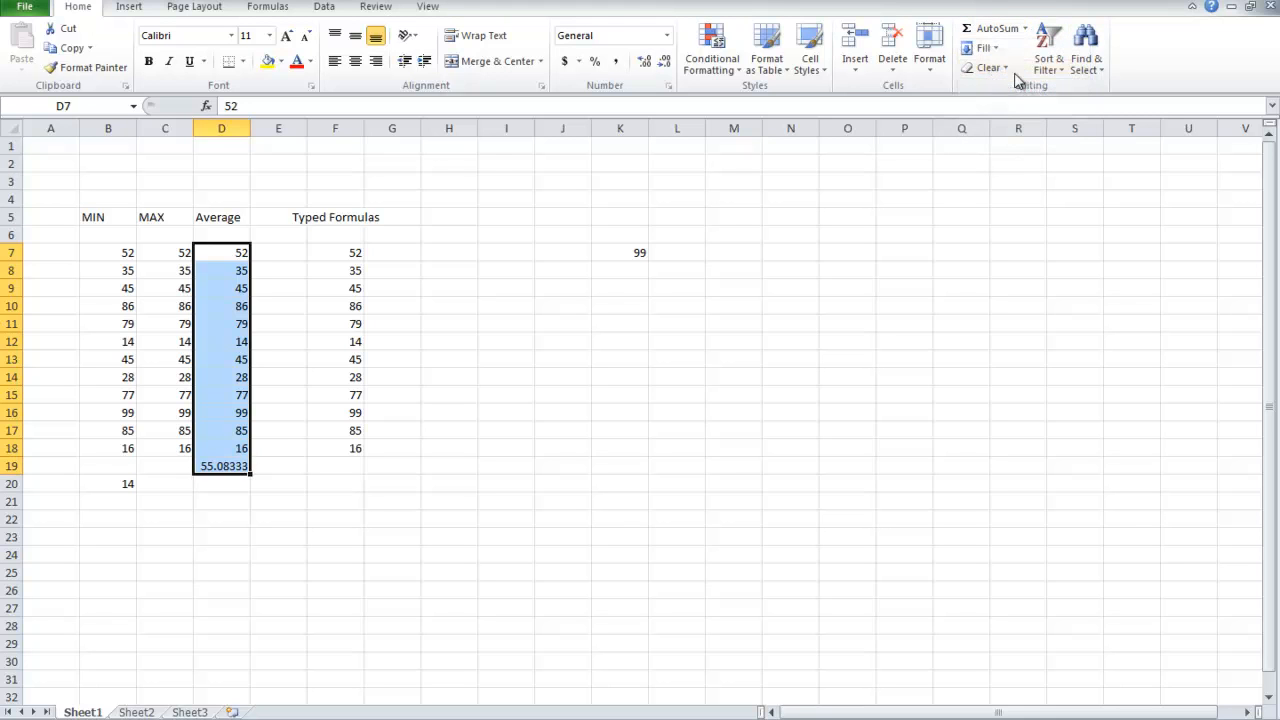
left_click(221, 482)
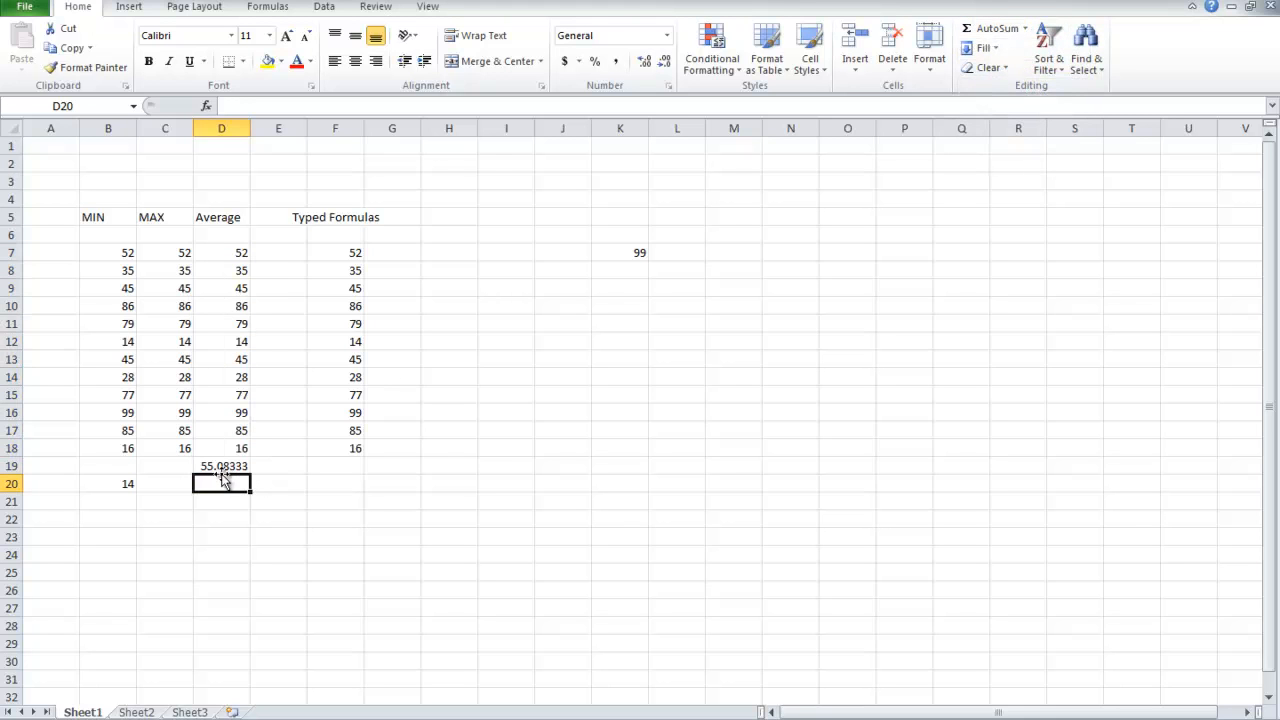
left_click(226, 466)
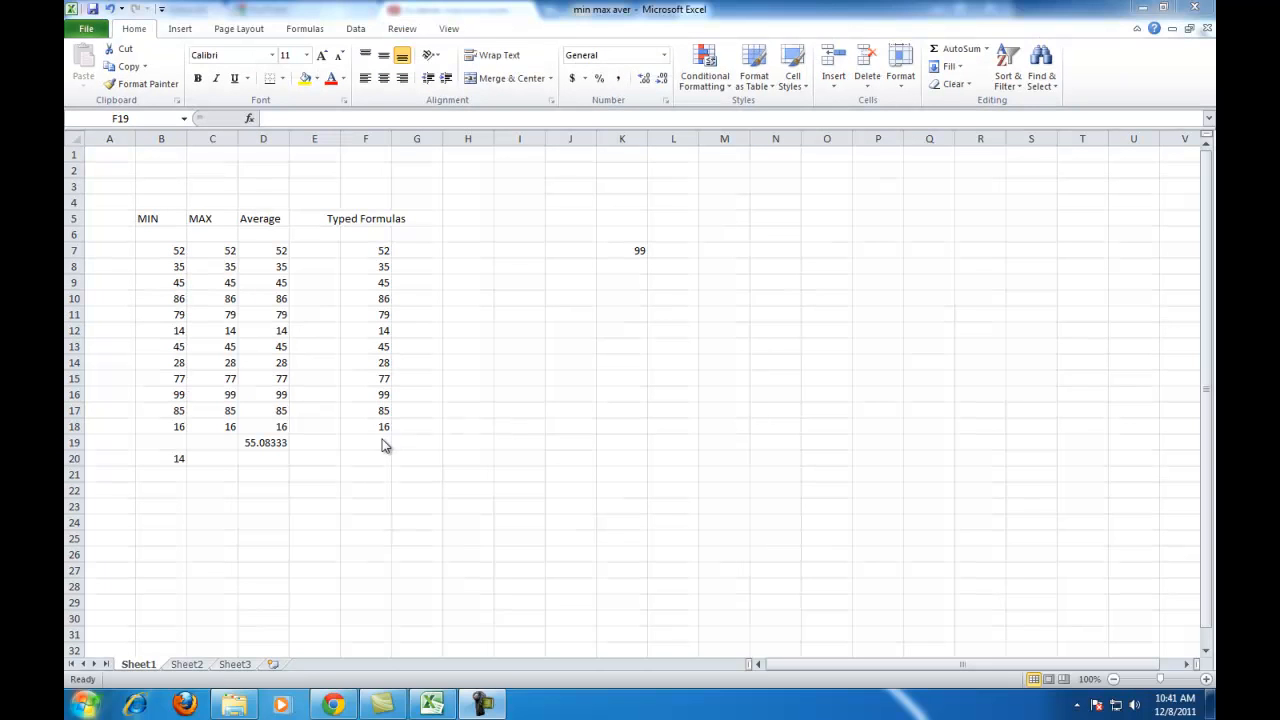
Enter the formula =average(f7:f18) in cell F19 and compare it with the average in D19.
left_click(335, 466)
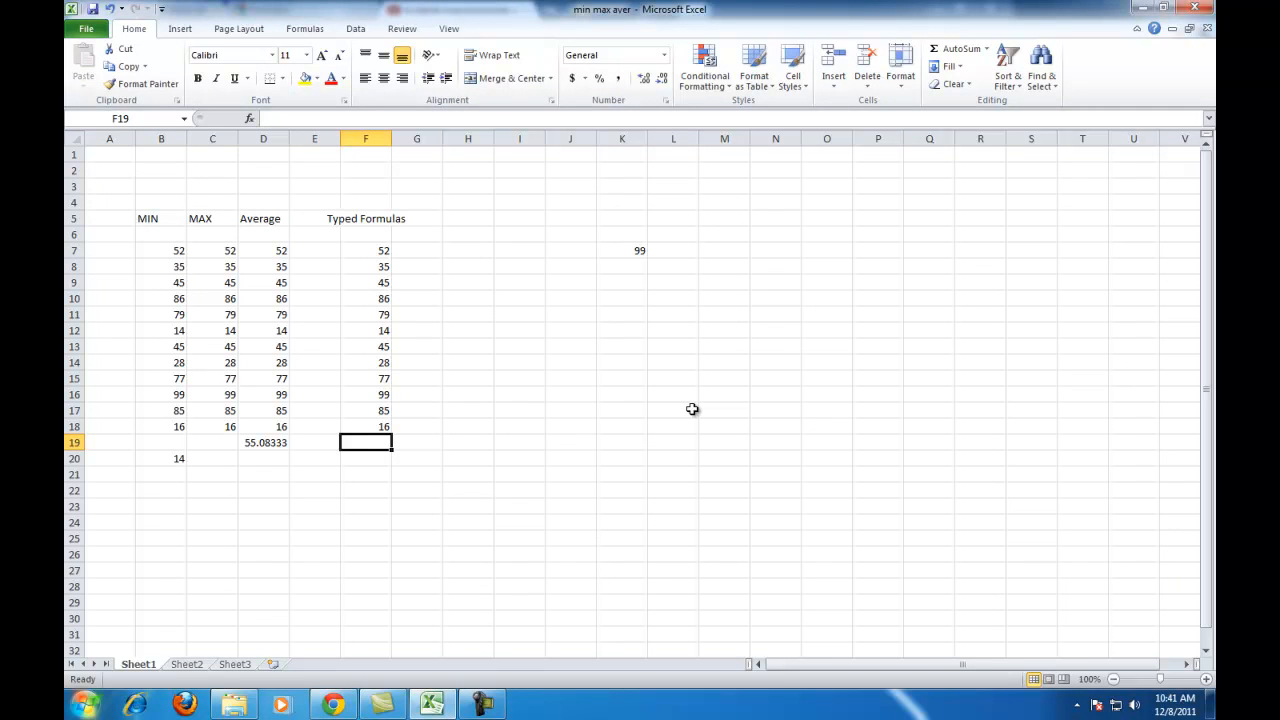
type("=")
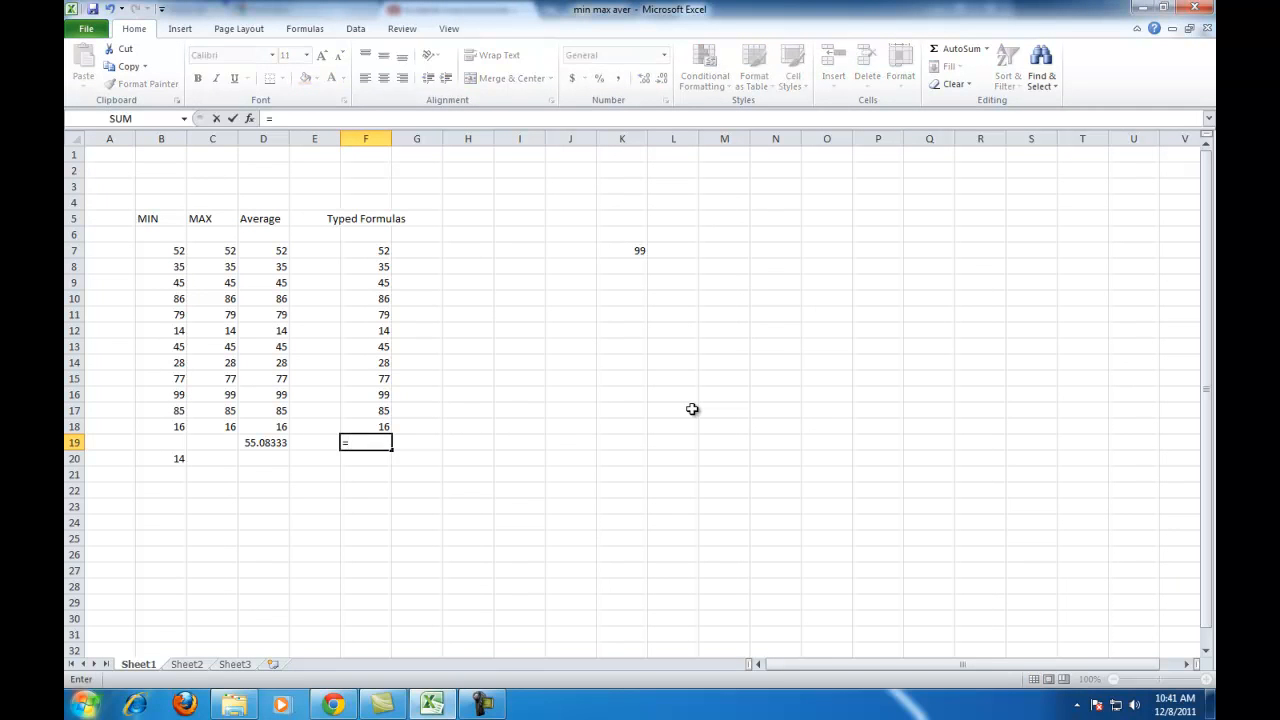
type("aver")
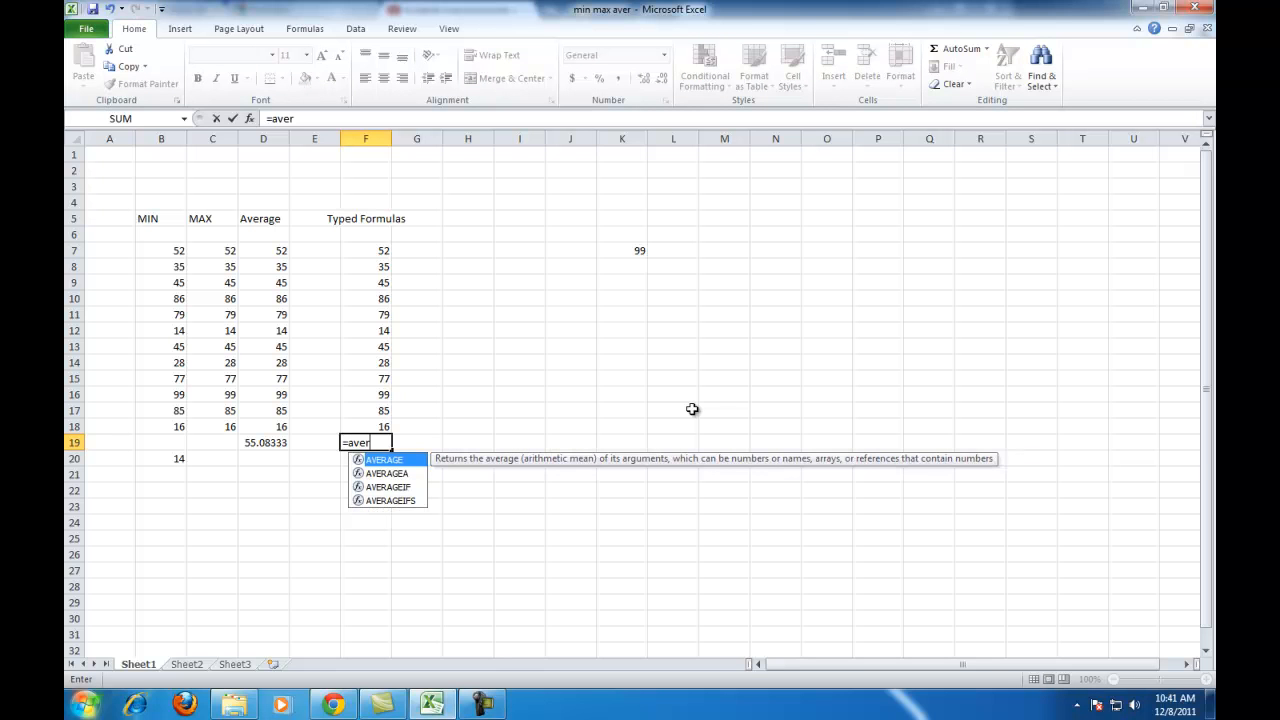
type("age(")
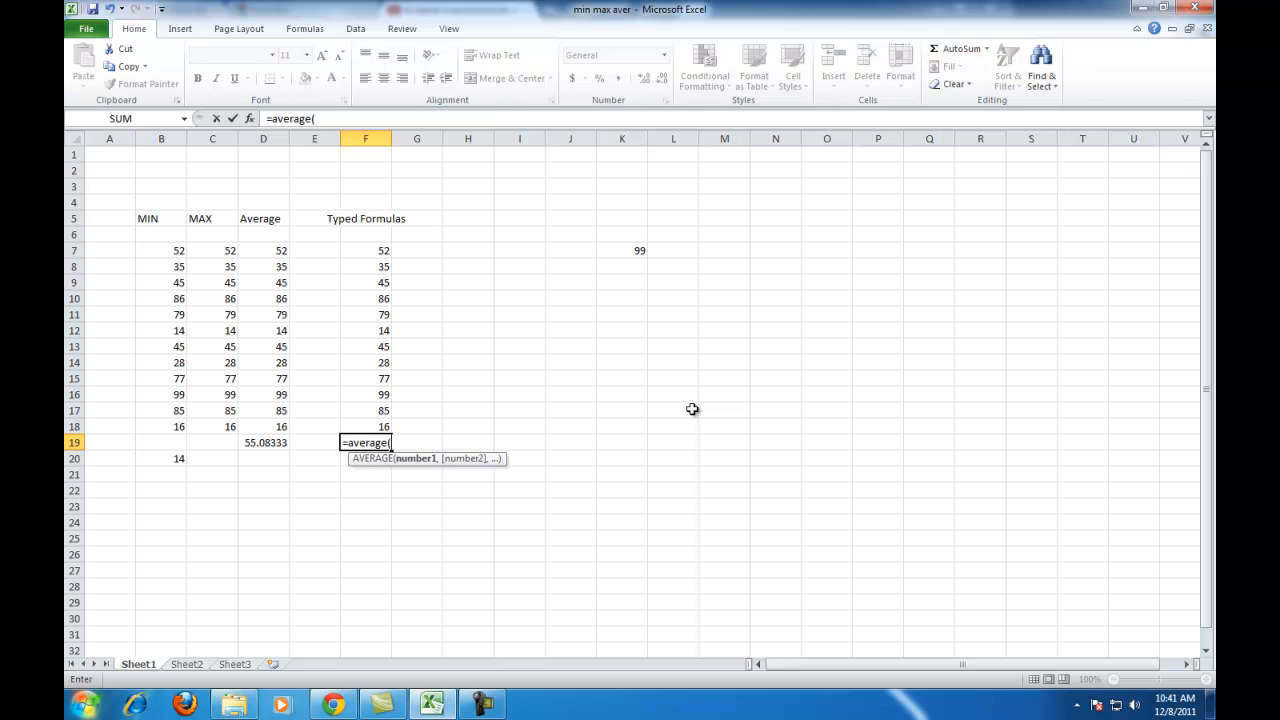
type("f7:f18")
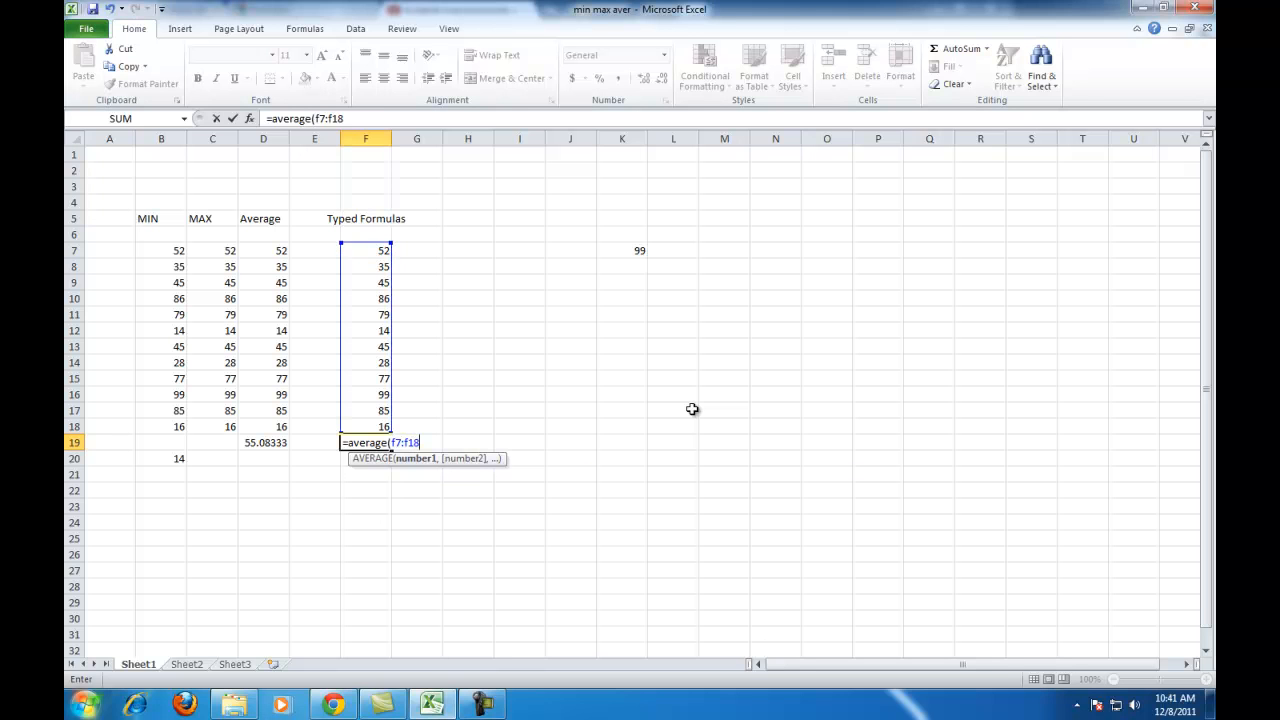
type(")")
key("Return")
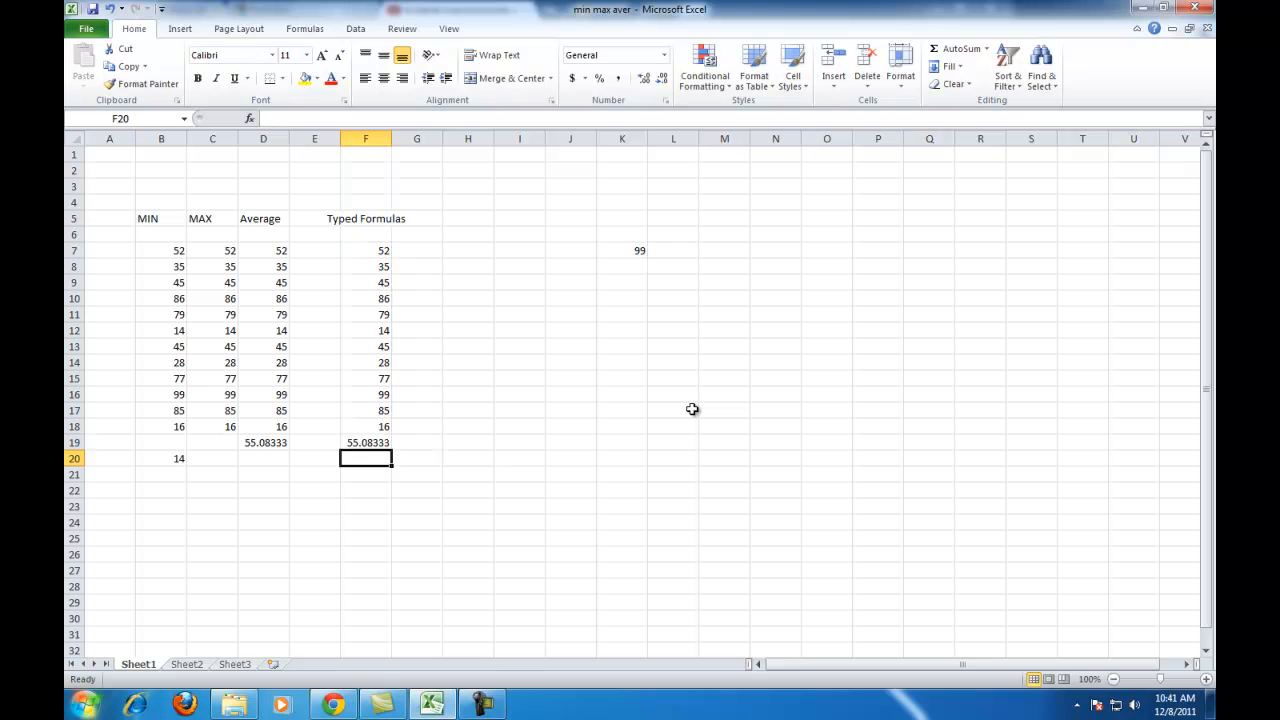
left_click(265, 446)
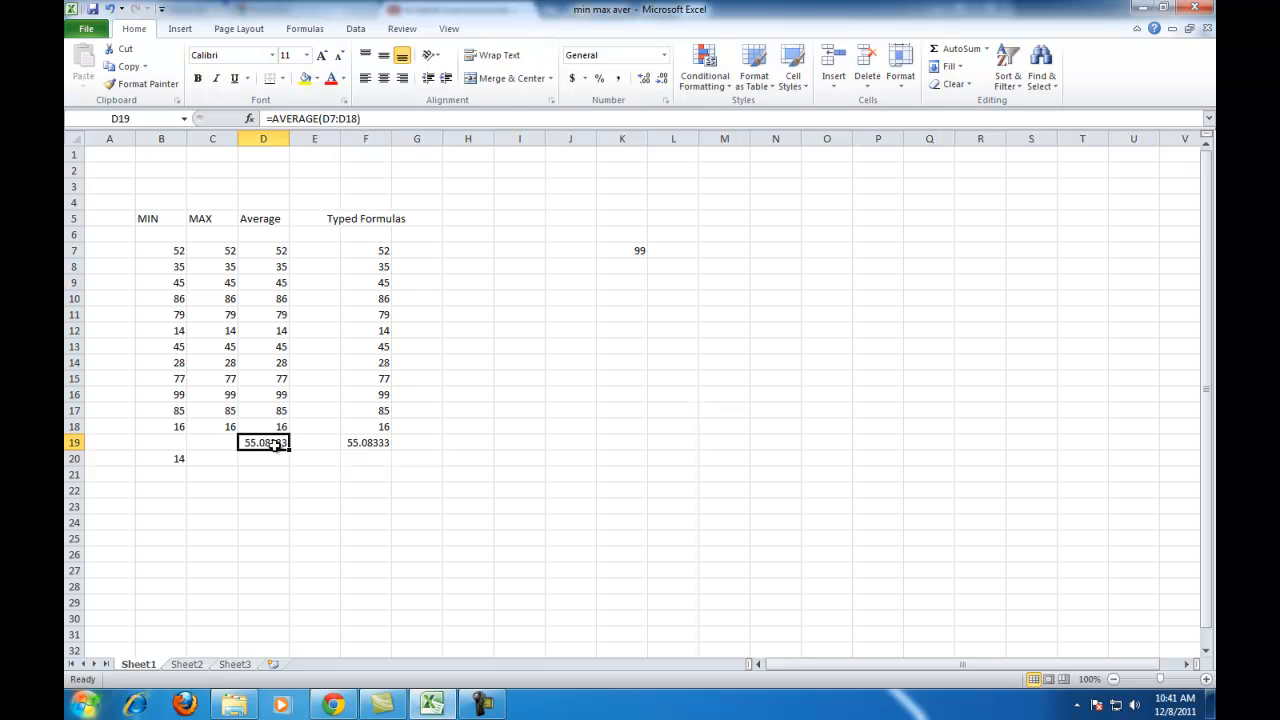
left_click(375, 442)
Enter the formula =Min(f7:f18) in cell F20 and compare it with the minimum in B20.
left_click(381, 461)
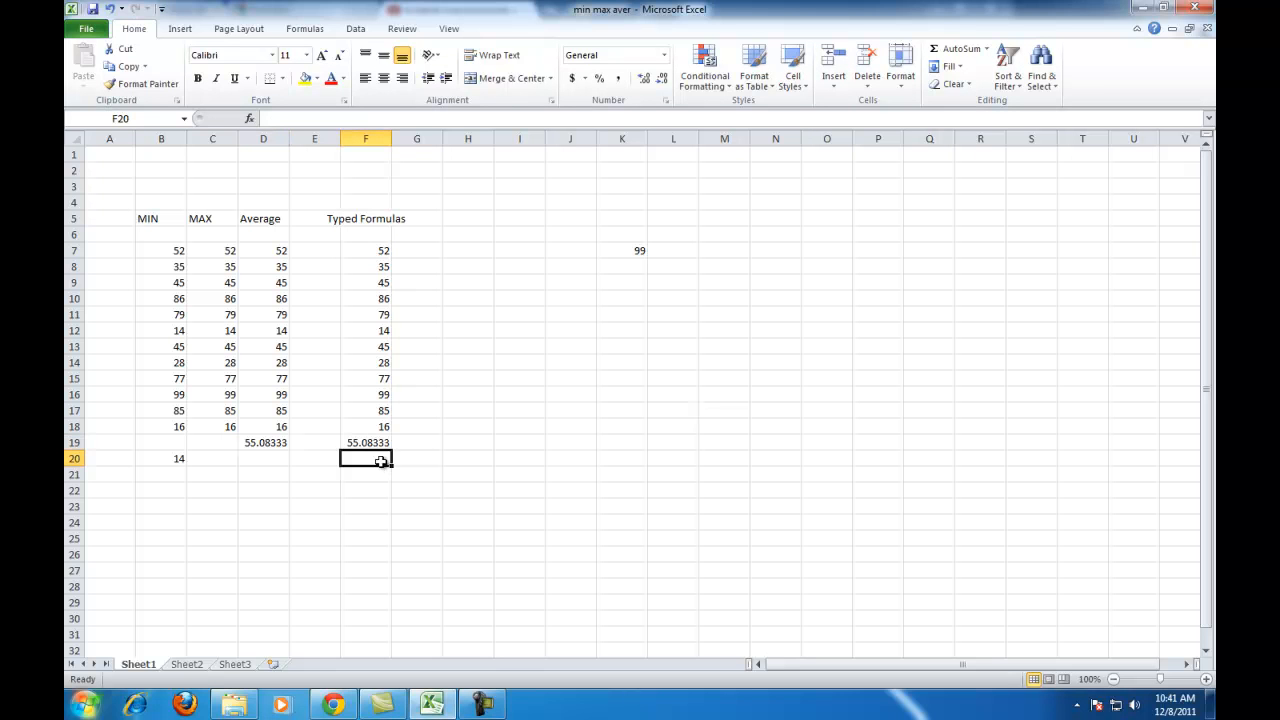
type("=")
key("Escape")
type("=")
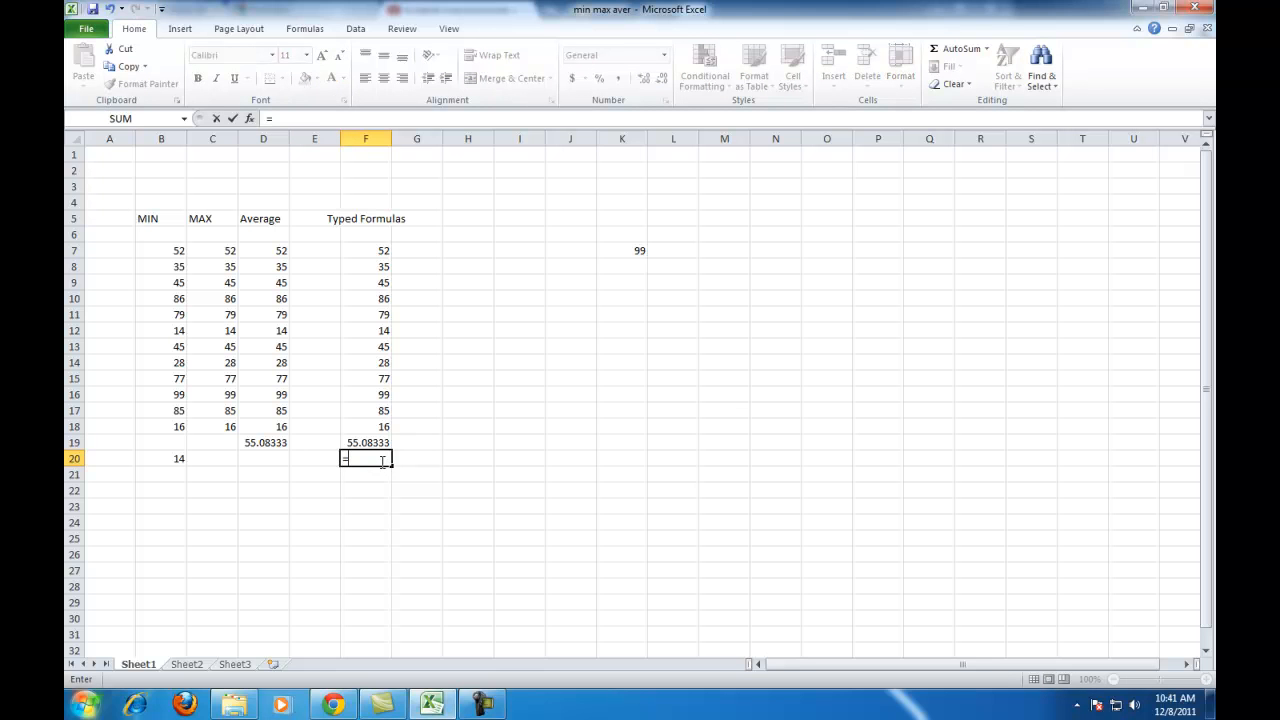
type("Min")
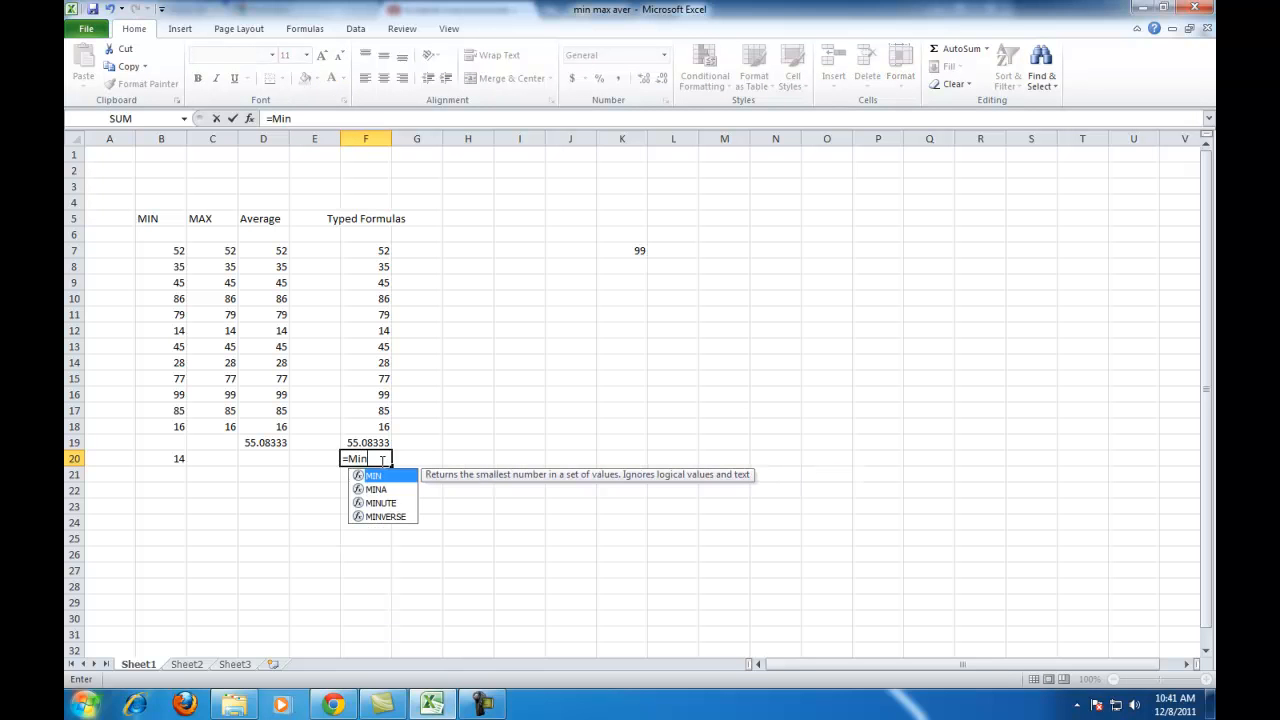
type("(")
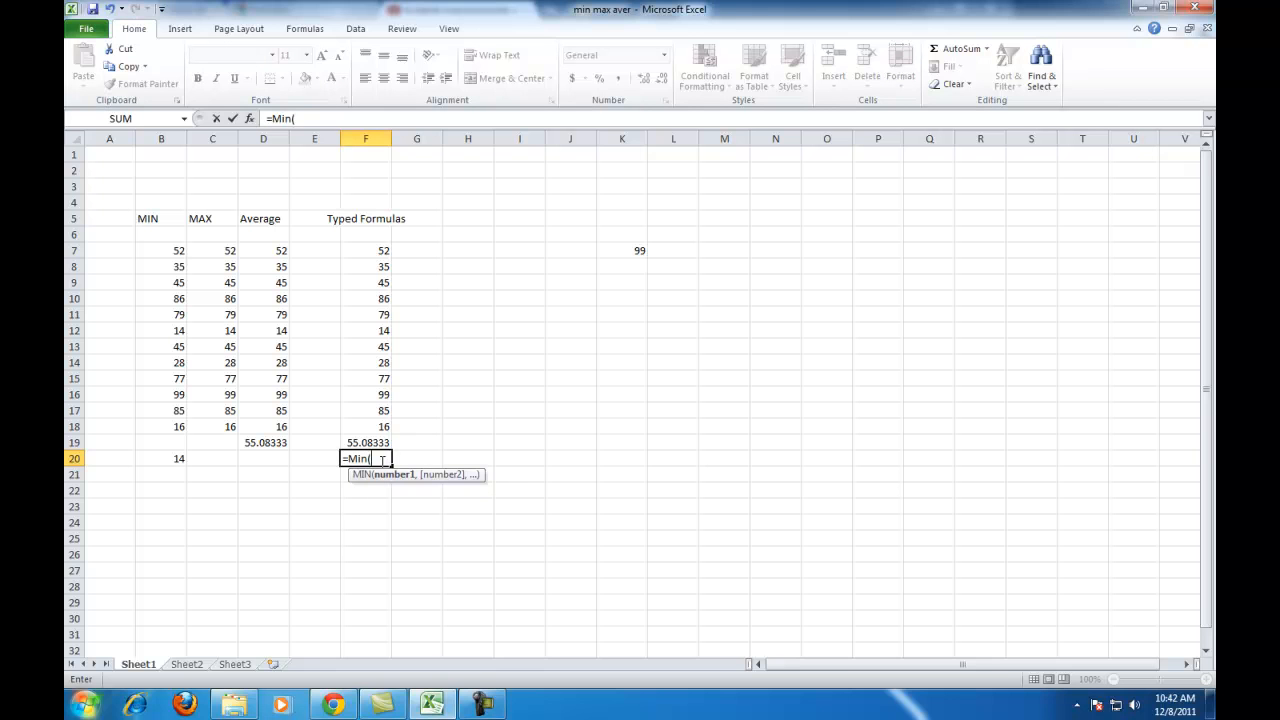
type("f7:f18")
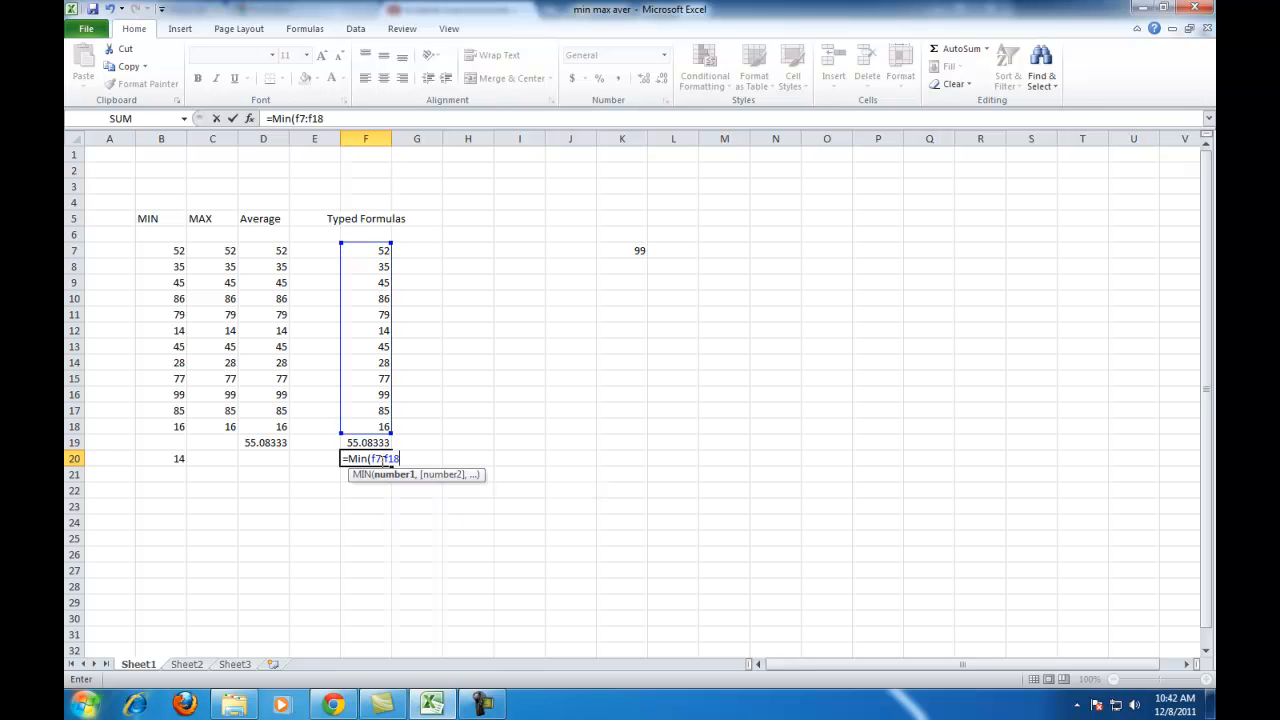
type(")")
key("Return")
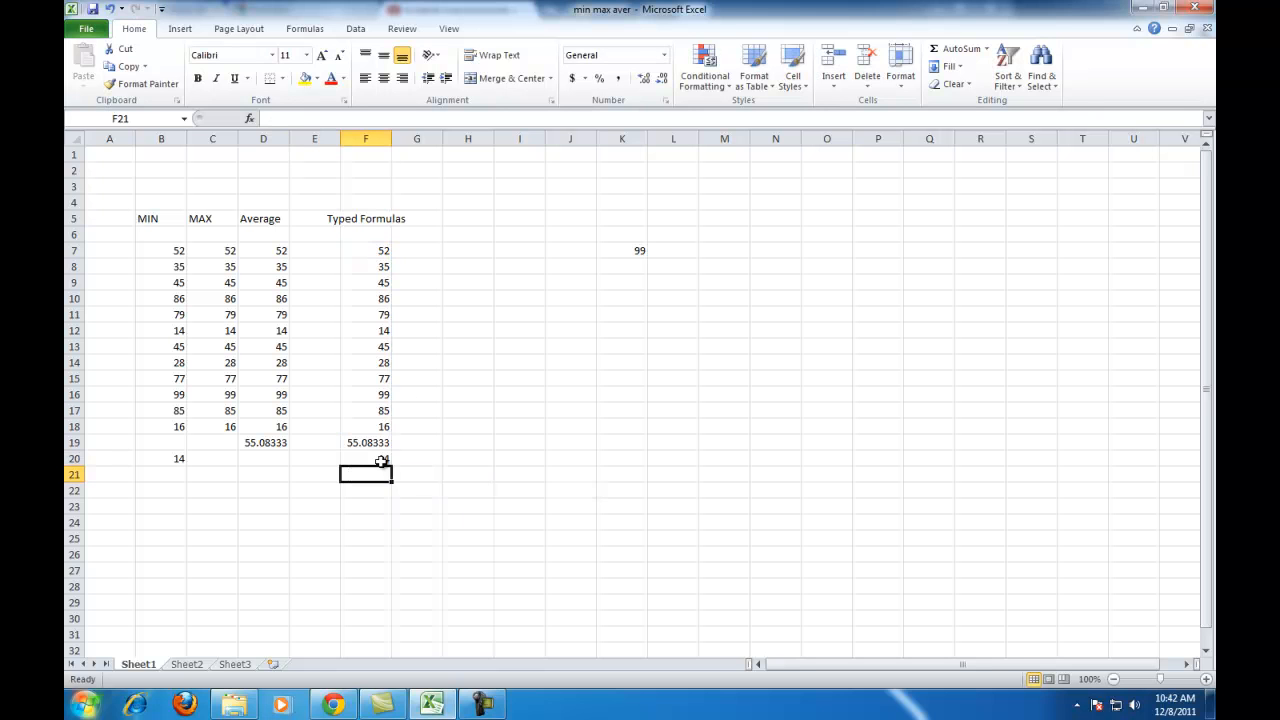
left_click(177, 460)
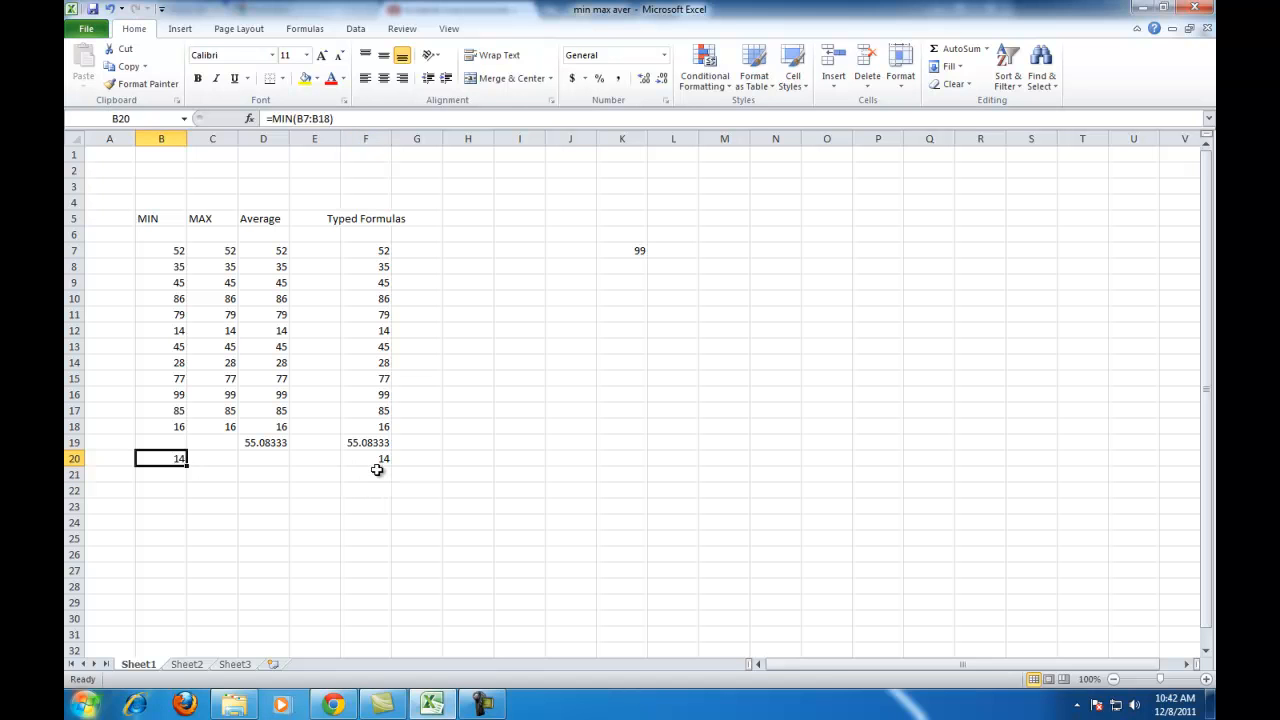
Enter the formula =Max(f7:f18) in cell F21 of the Typed Formulas column.
left_click(380, 474)
type("M")
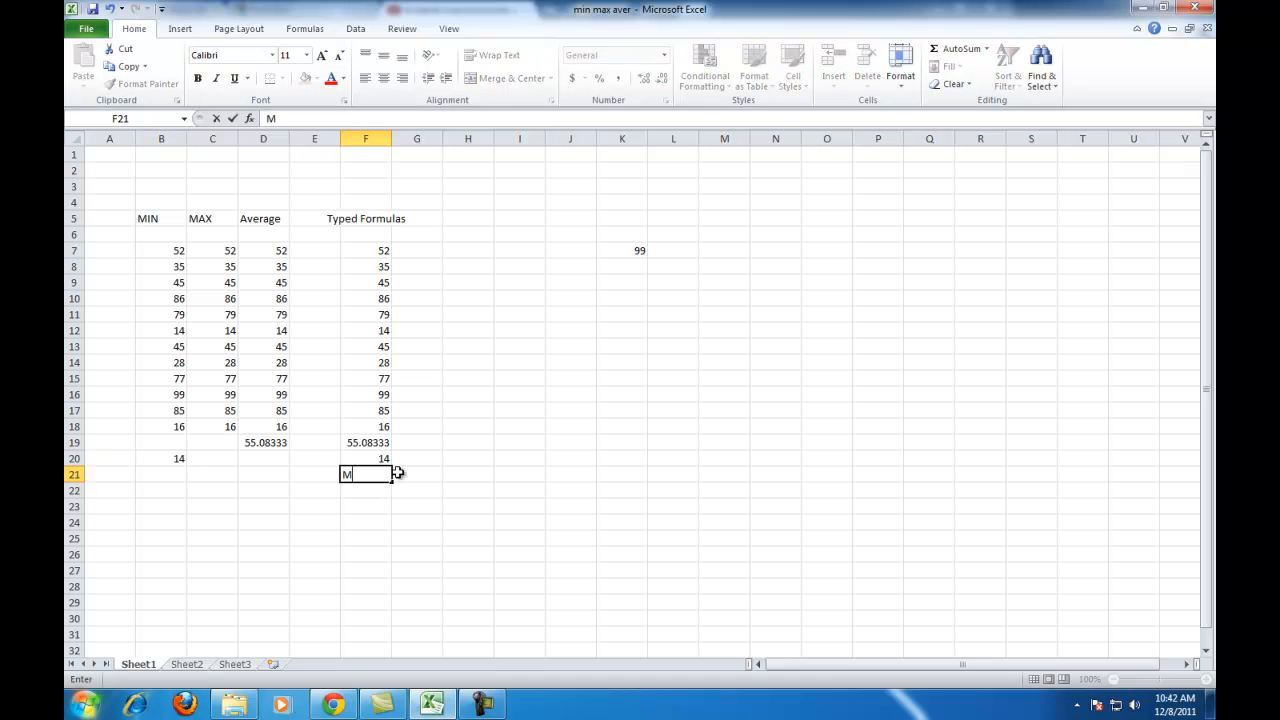
key("BackSpace")
type("=Ma")
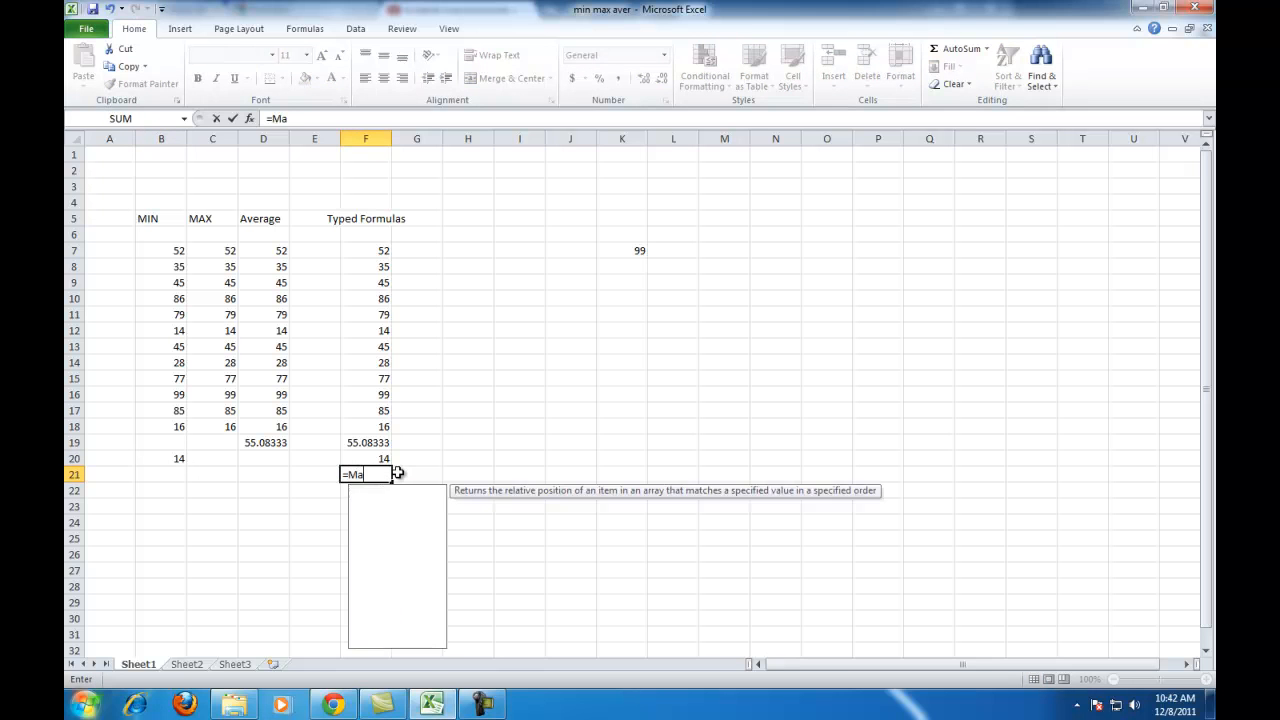
type("x(")
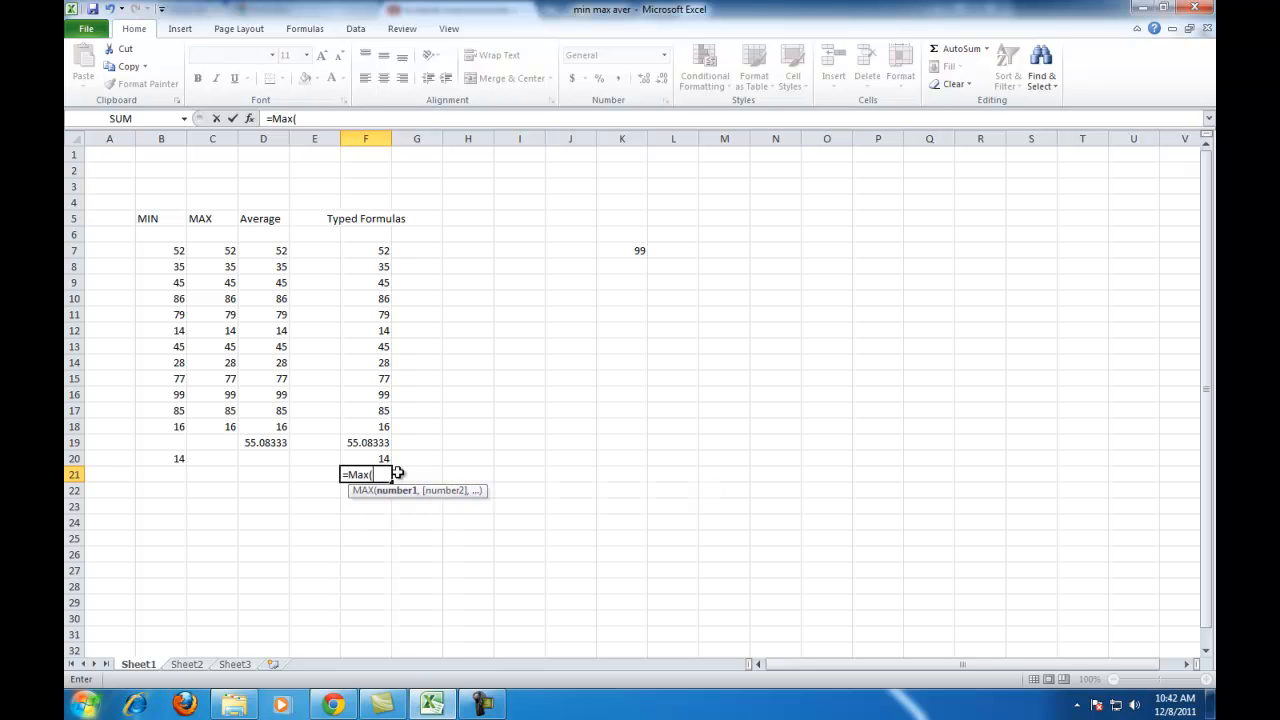
type("f7:f18")
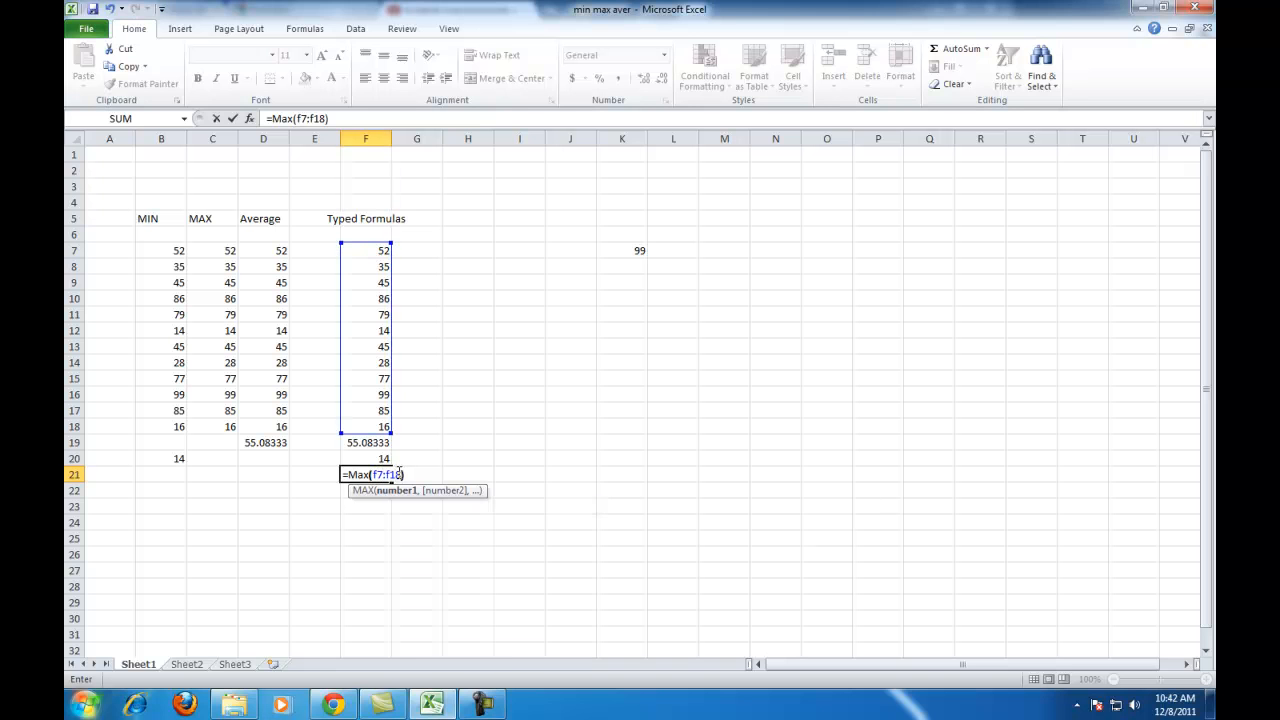
key("Return")
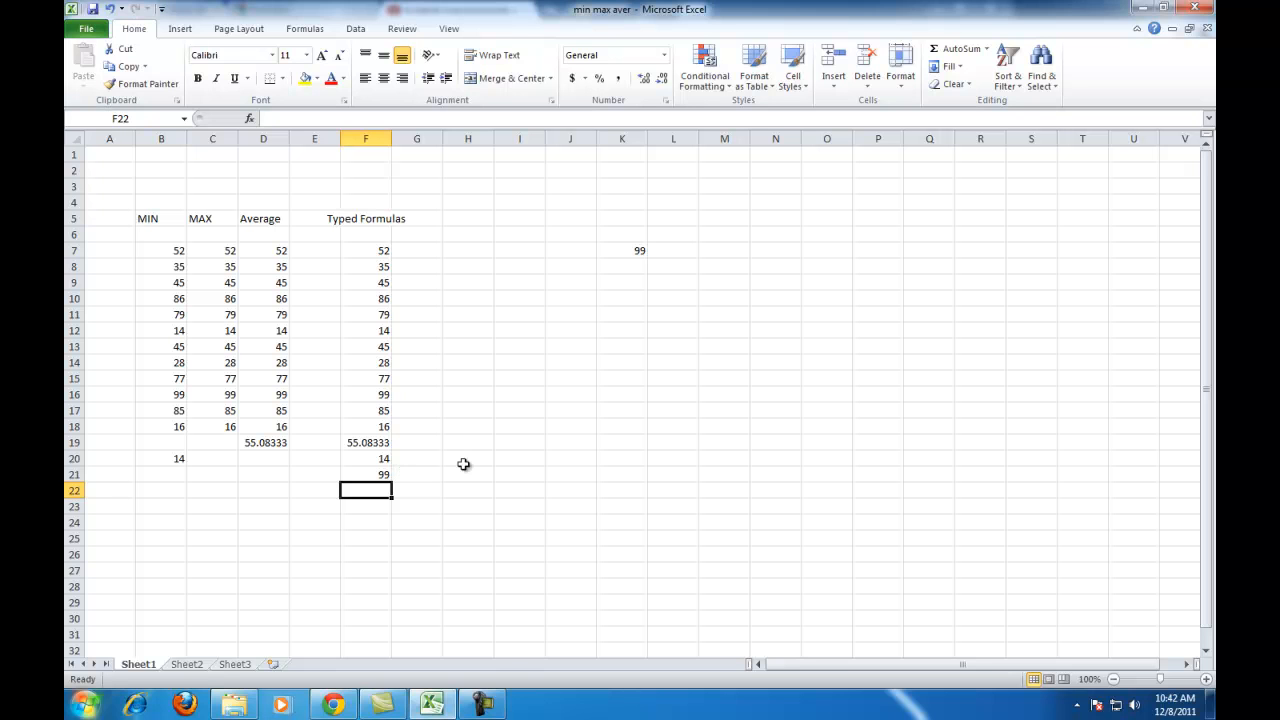
left_click(483, 704)
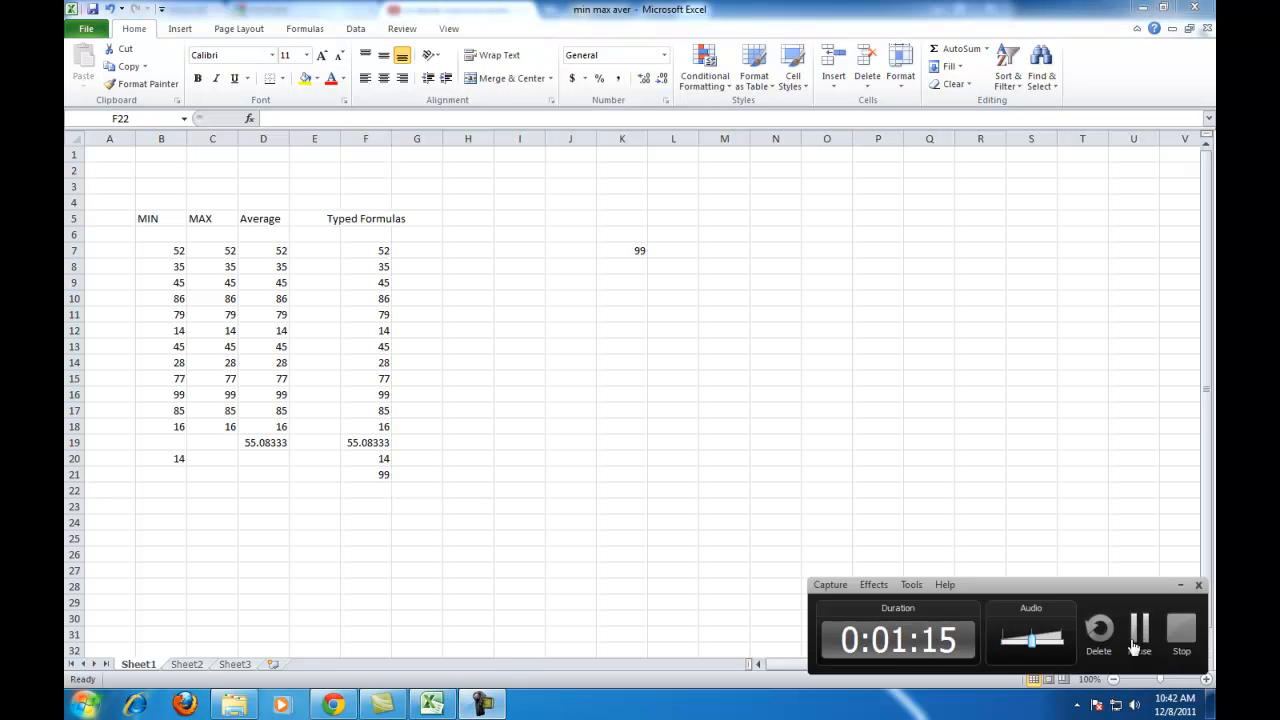